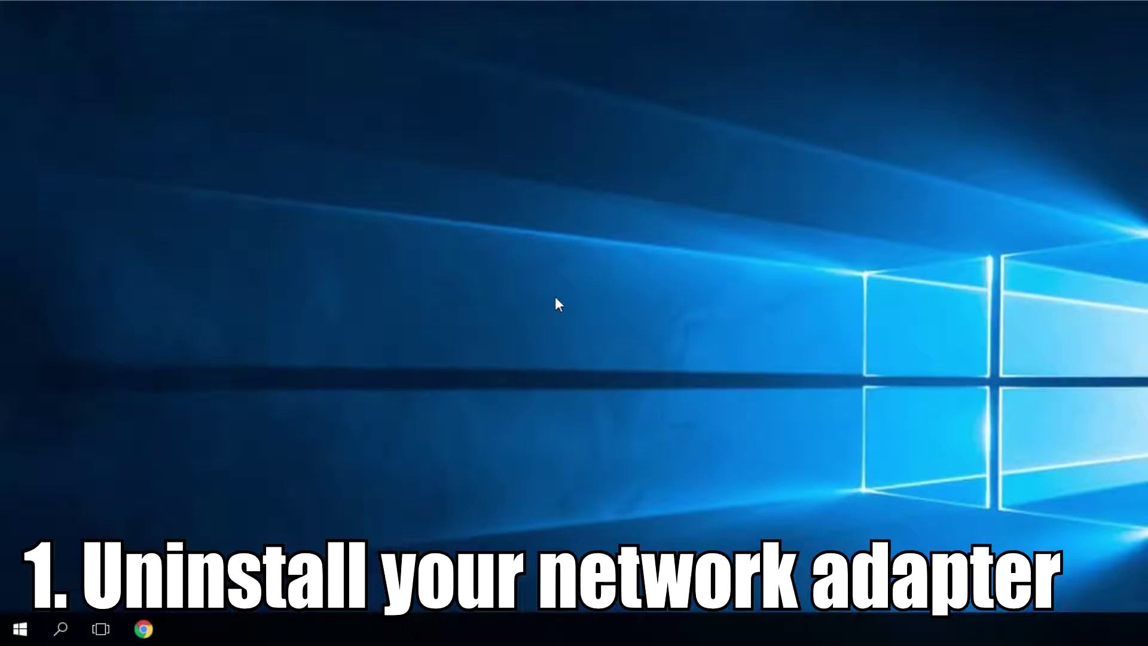
Uninstall the Intel(R) 82574L Gigabit Network Connection adapter from Device Manager's Network adapters list.
key(super+x)
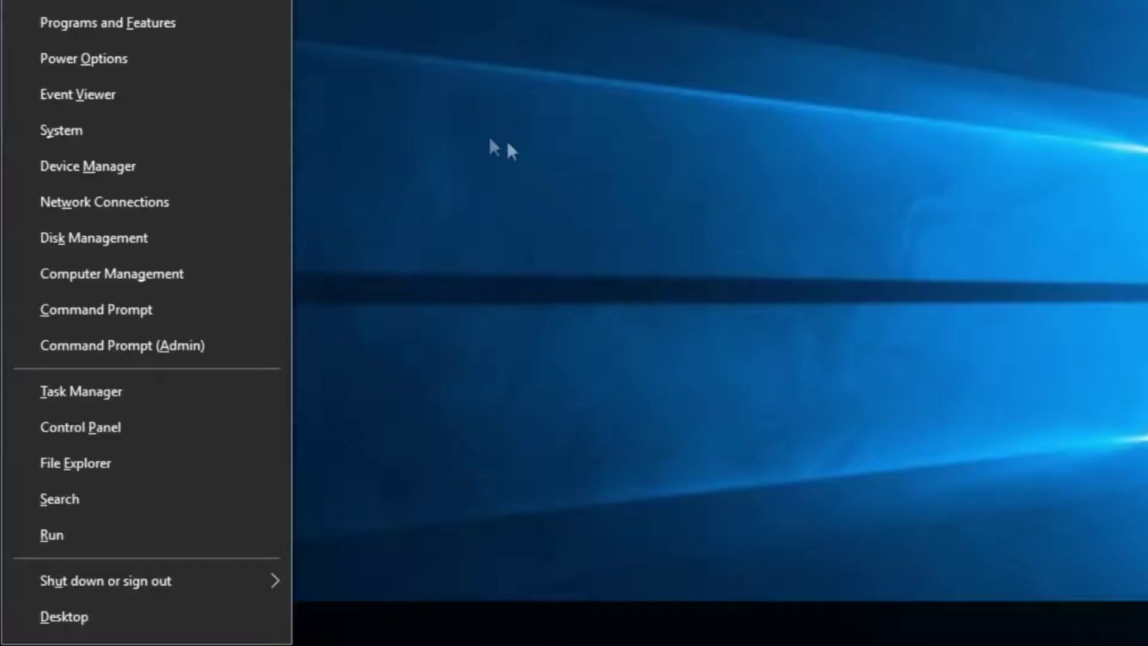
click(204, 168)
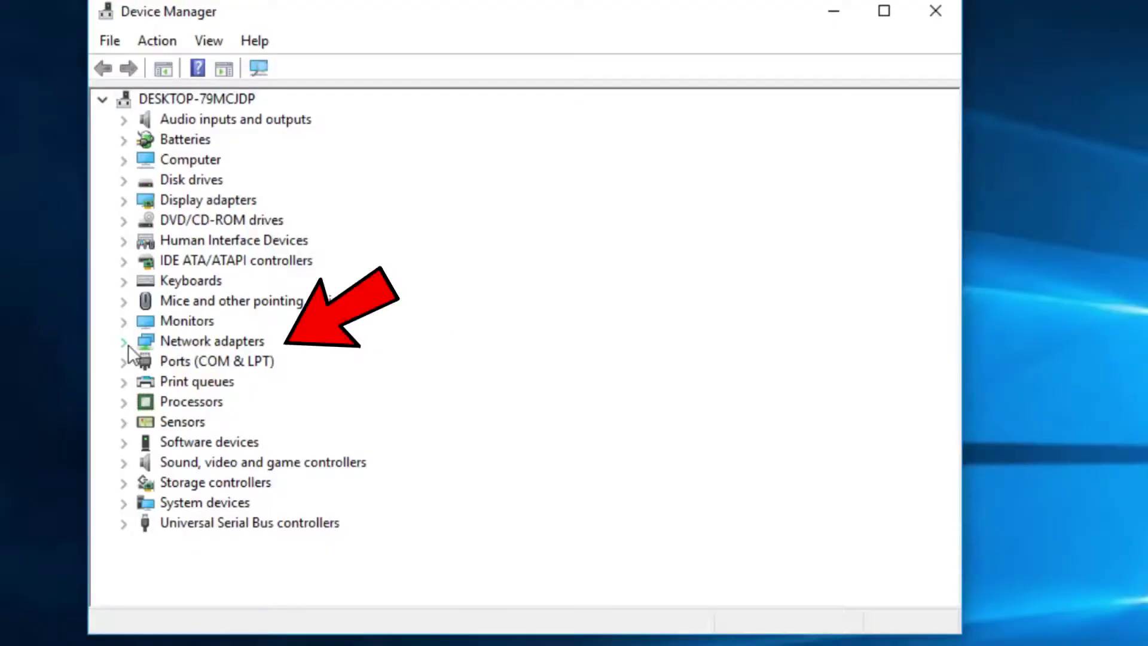
click(124, 342)
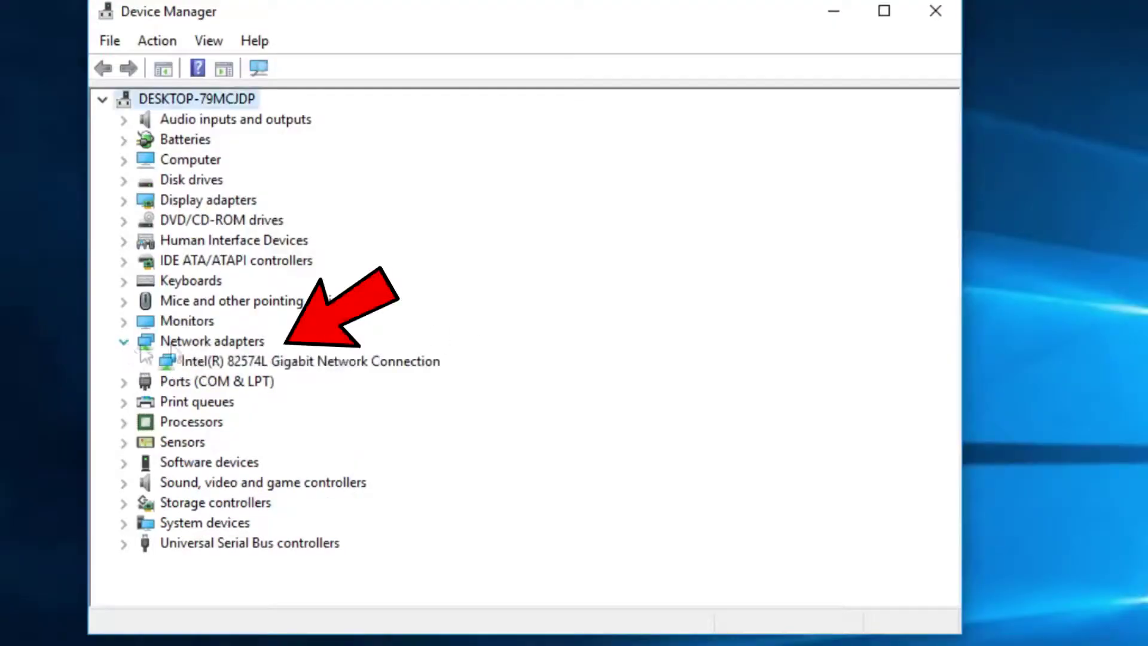
click(352, 361)
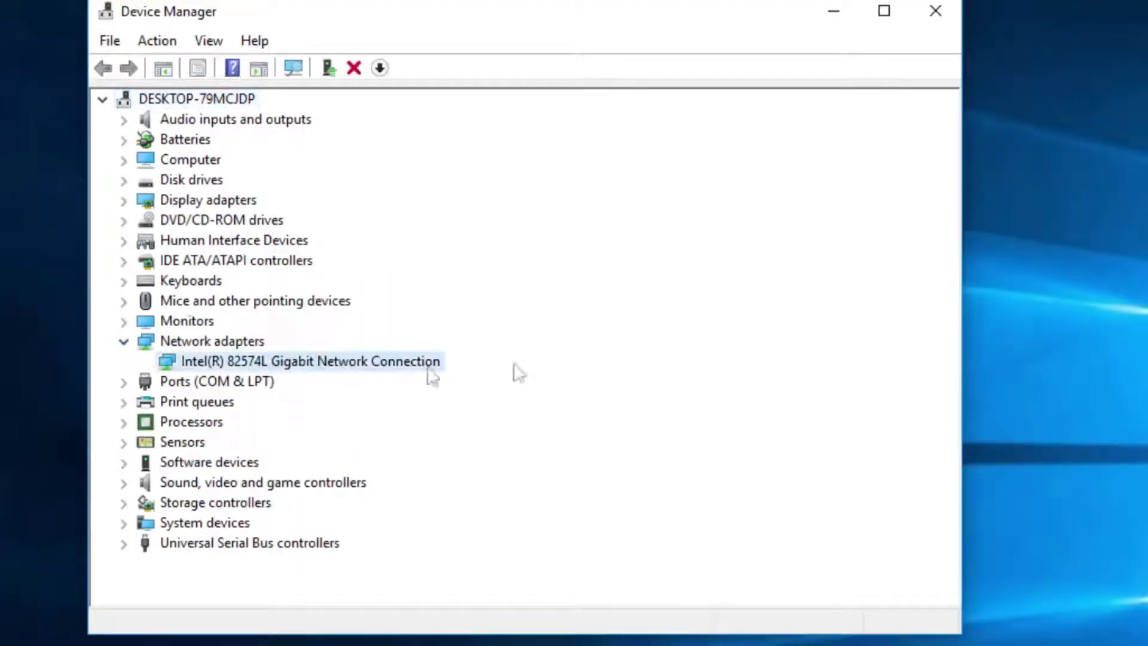
right_click(361, 357)
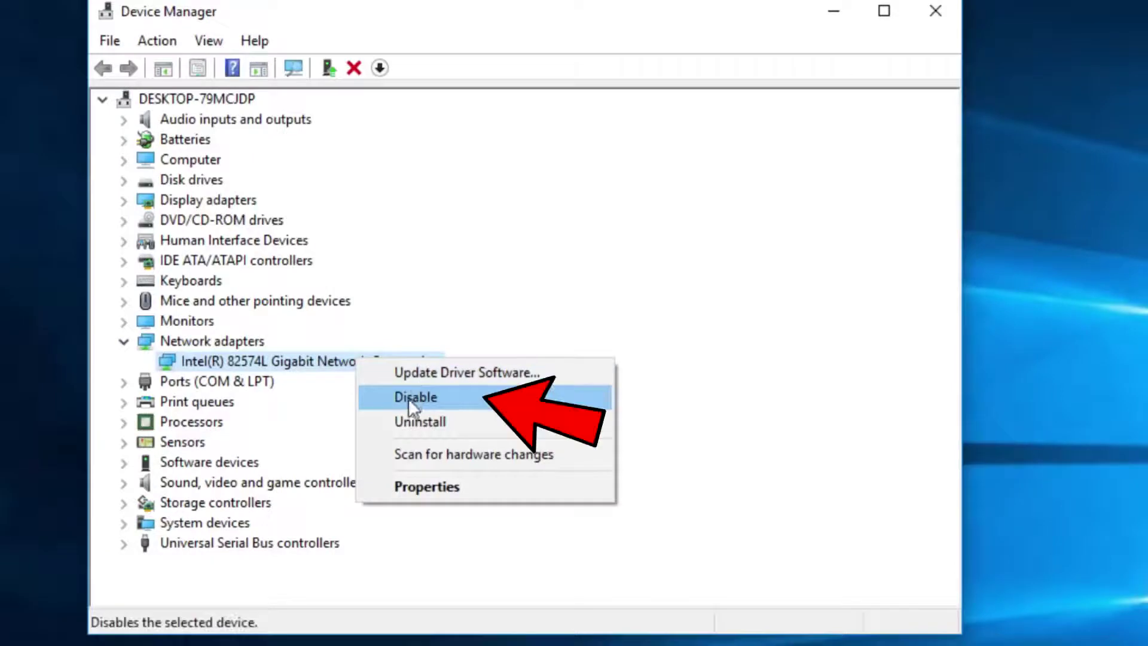
click(539, 302)
right_click(336, 362)
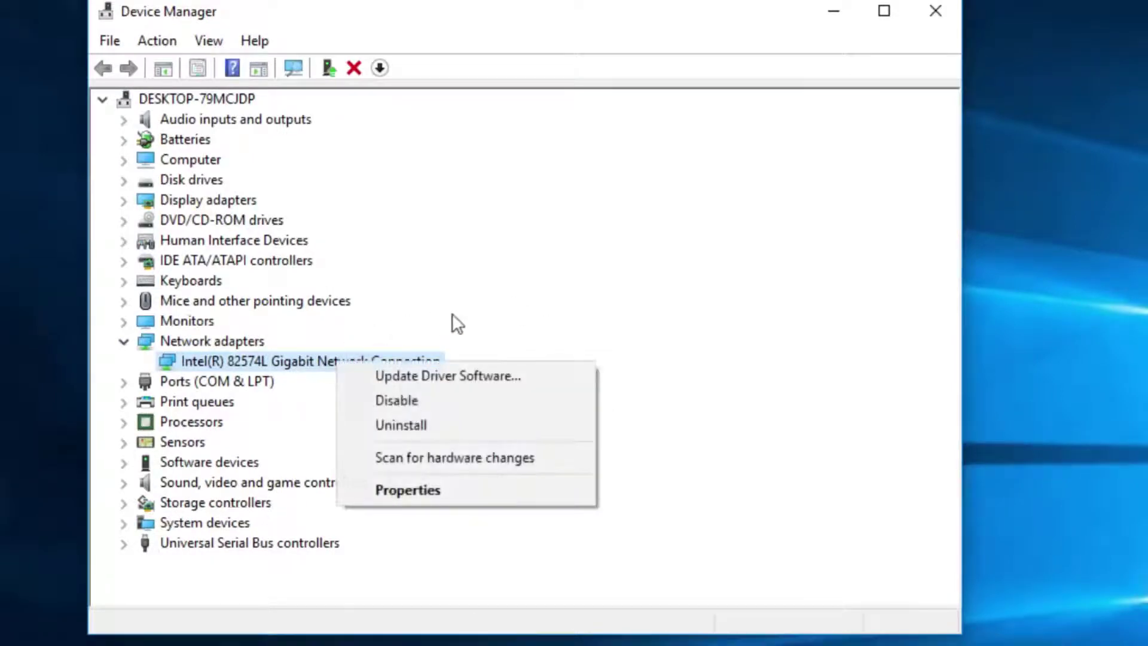
click(422, 425)
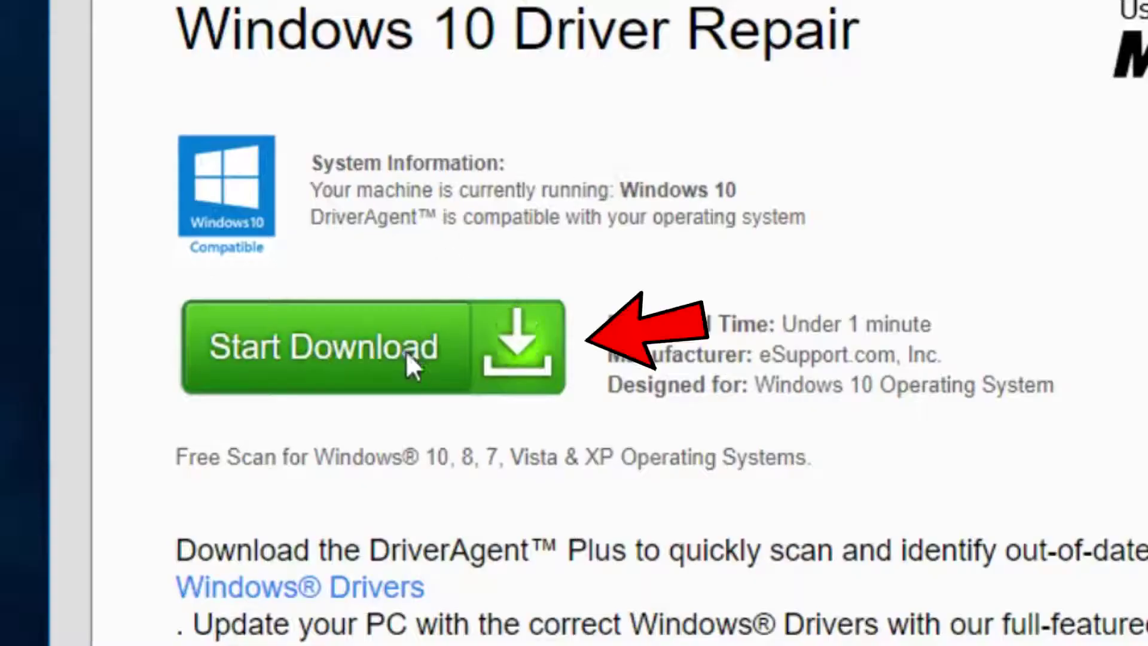
Download the DriverAgent Plus installer from the Driver Repair page and run the downloaded .exe.
click(408, 354)
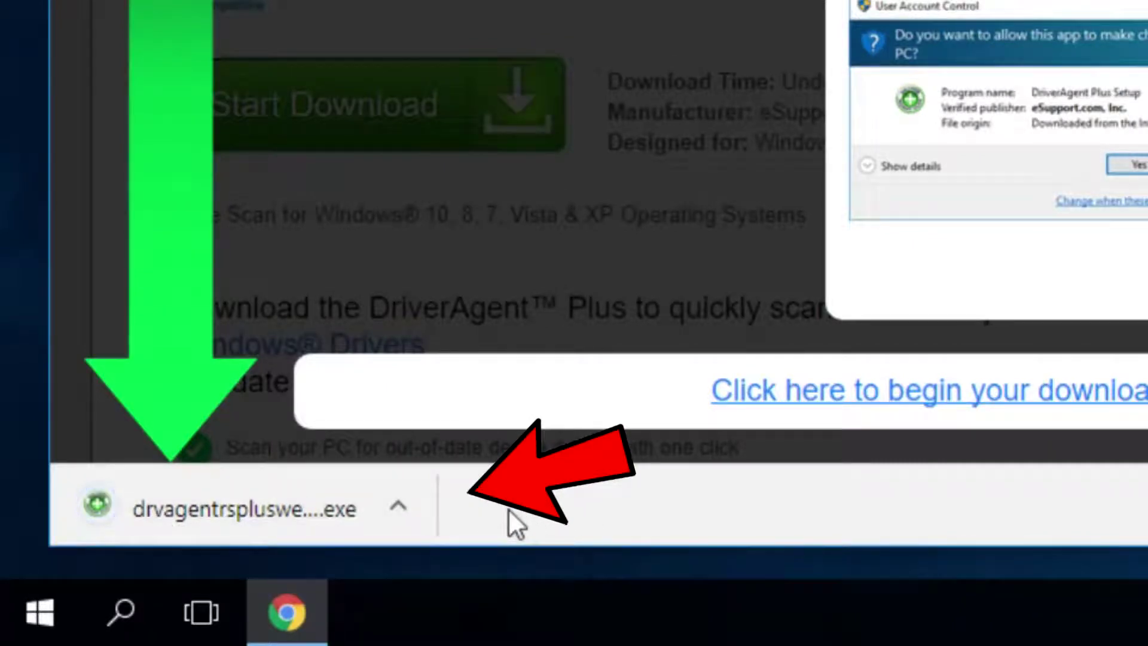
click(244, 519)
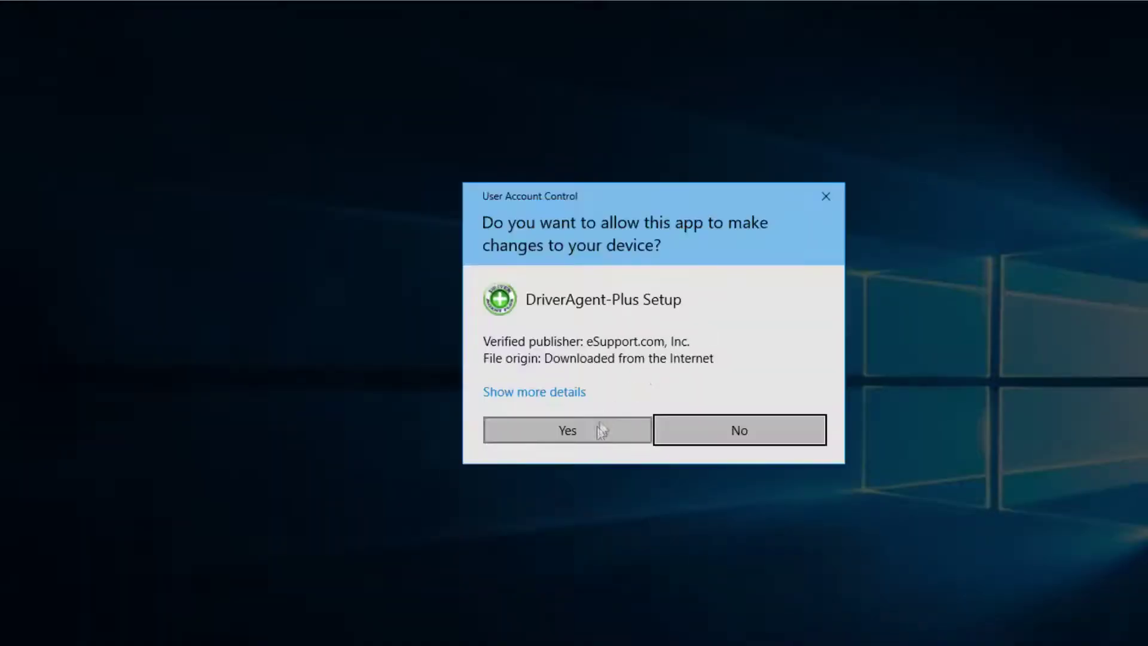
Allow DriverAgent-Plus Setup through User Account Control and proceed past the wizard's welcome page.
click(597, 428)
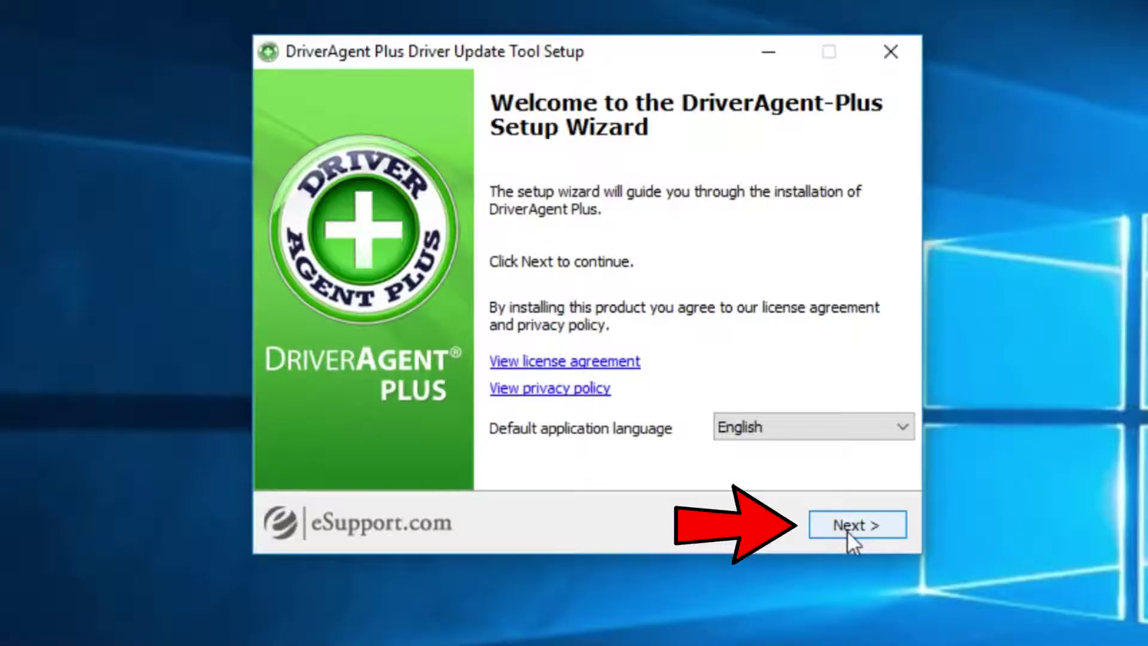
click(847, 530)
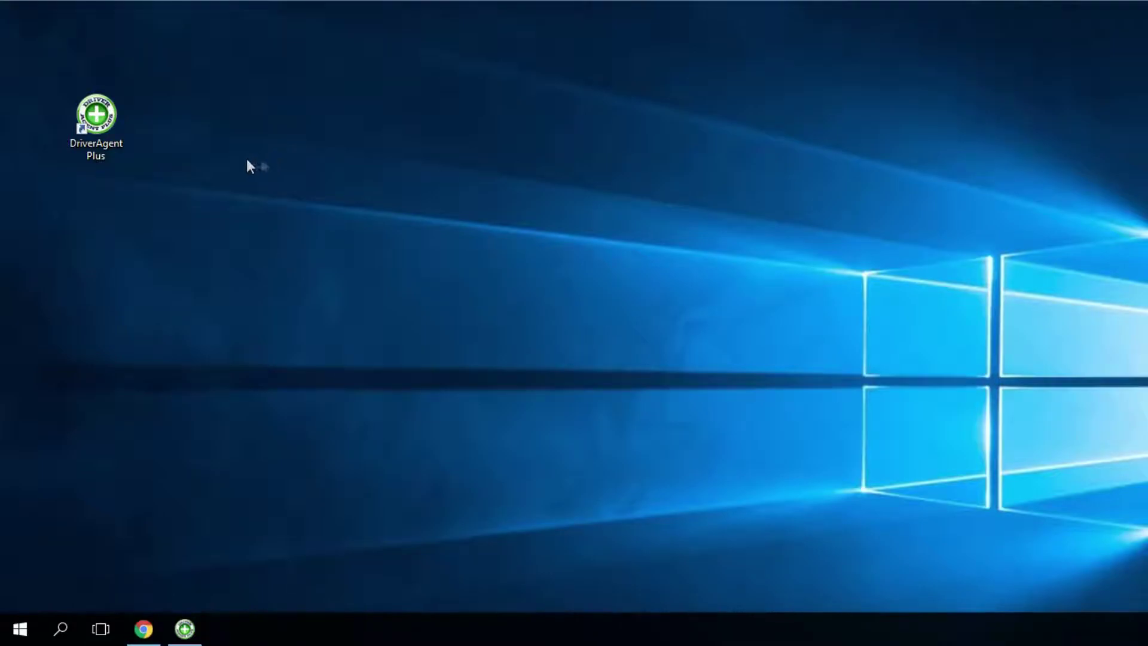
Run DriverAgent Plus from its desktop shortcut and dismiss the 57-drivers-up-to-date scan summary.
double_click(96, 116)
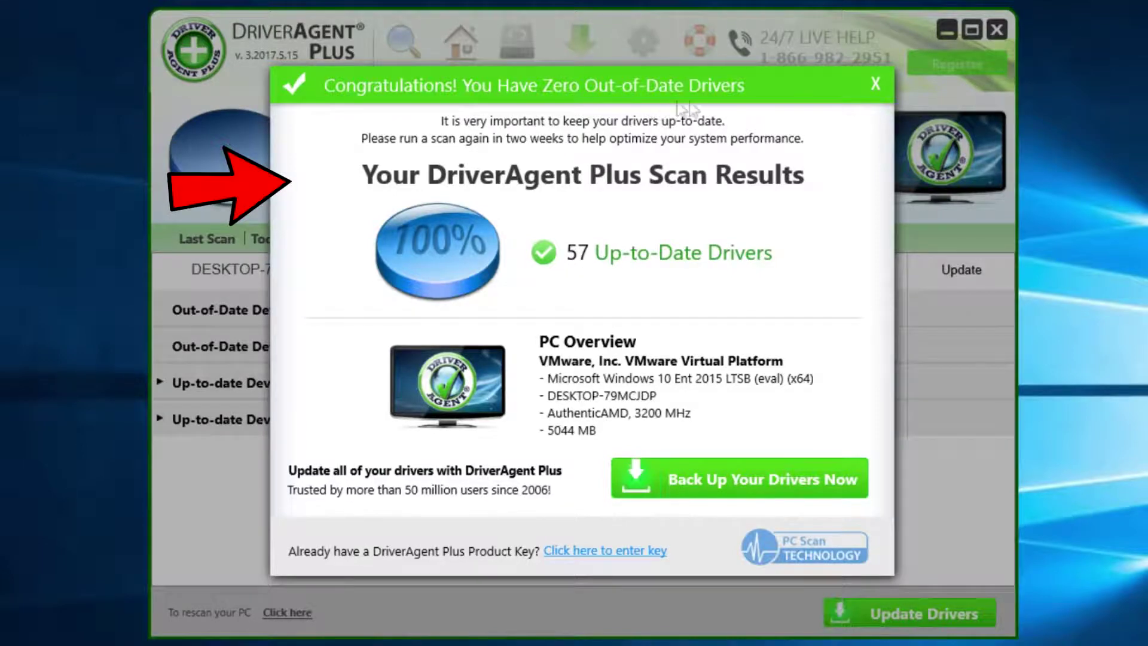
click(876, 87)
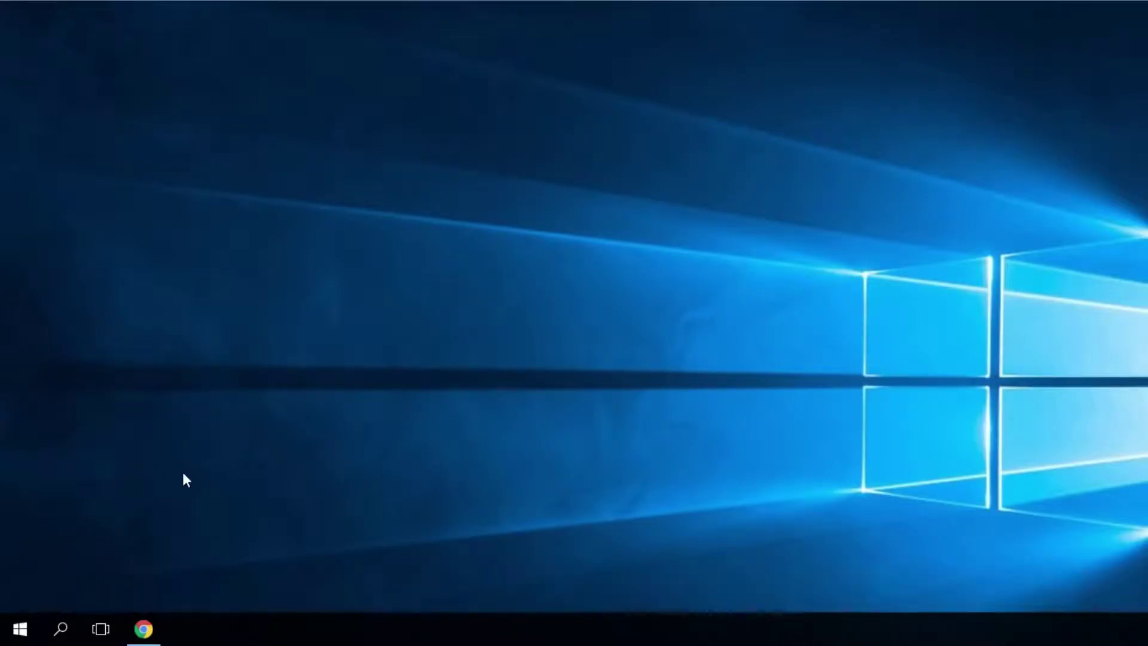
Launch Control Panel by searching Windows for 'control'.
key(super+q)
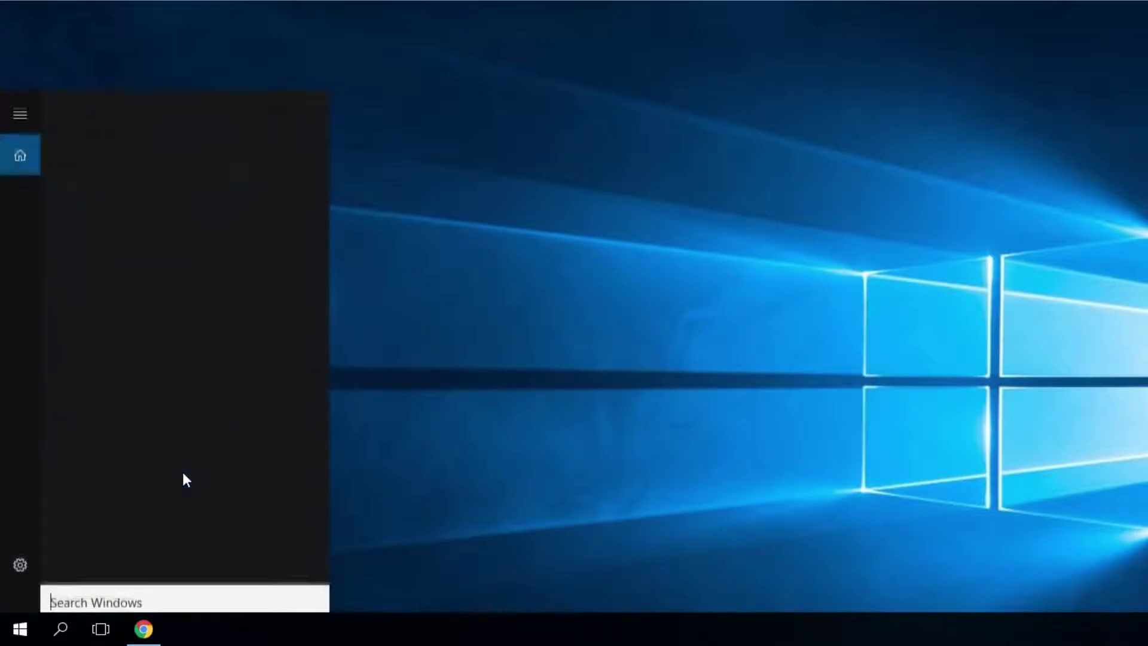
text(con)
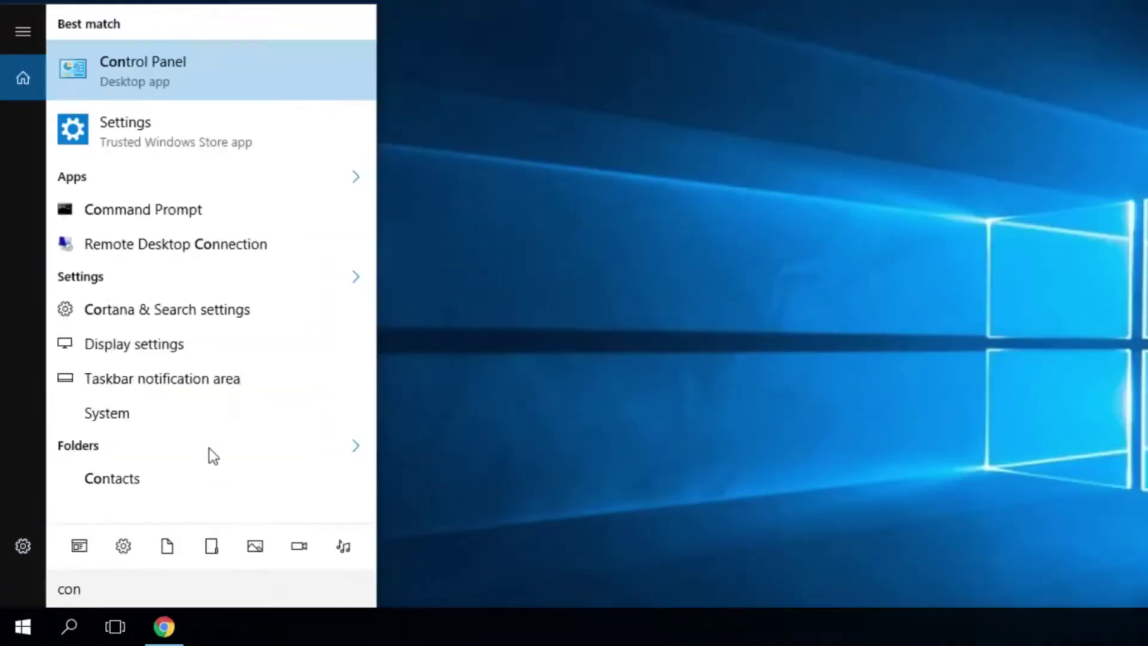
text(tro)
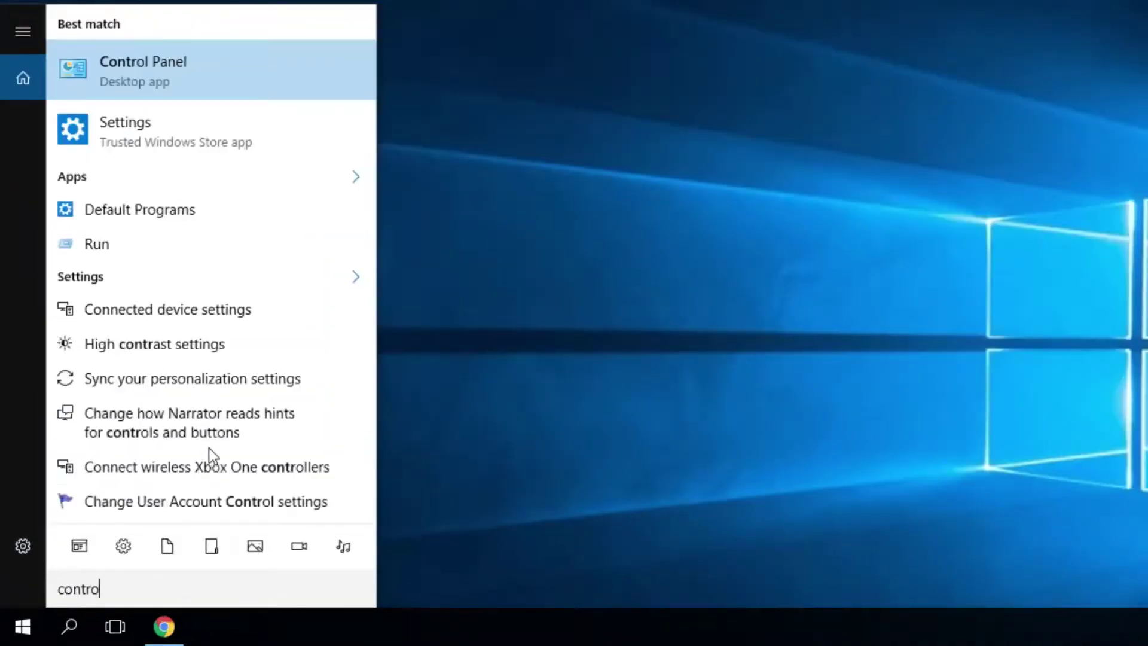
text(l)
key(Return)
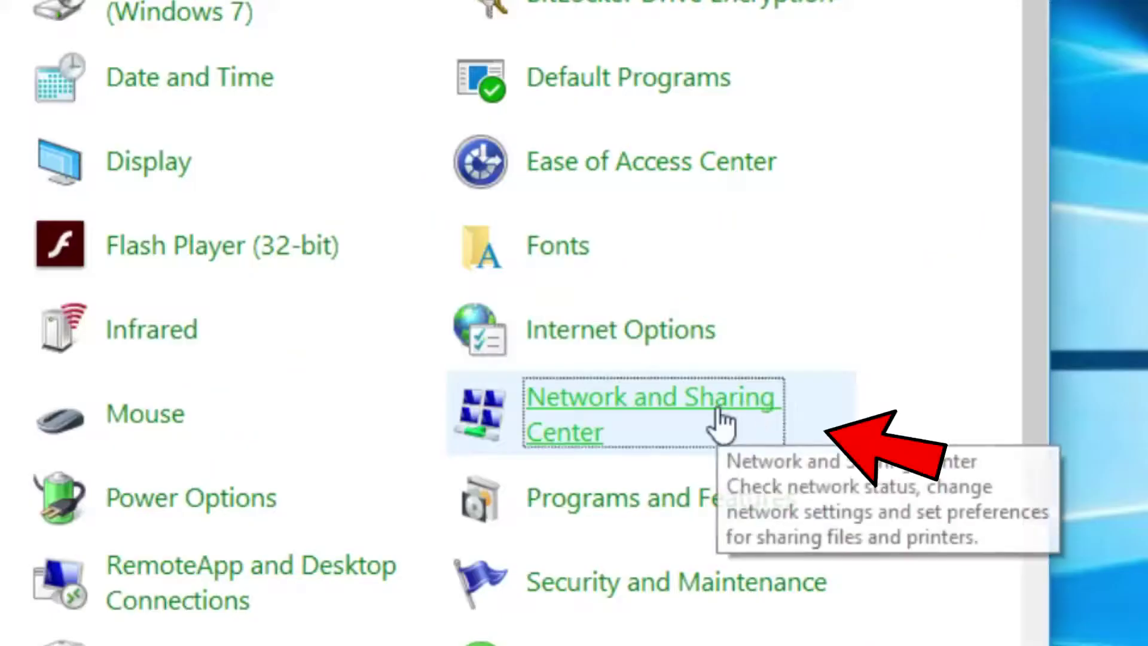
Uncheck Internet Protocol Version 6 (TCP/IPv6) in Ethernet0's properties and confirm with OK.
click(719, 411)
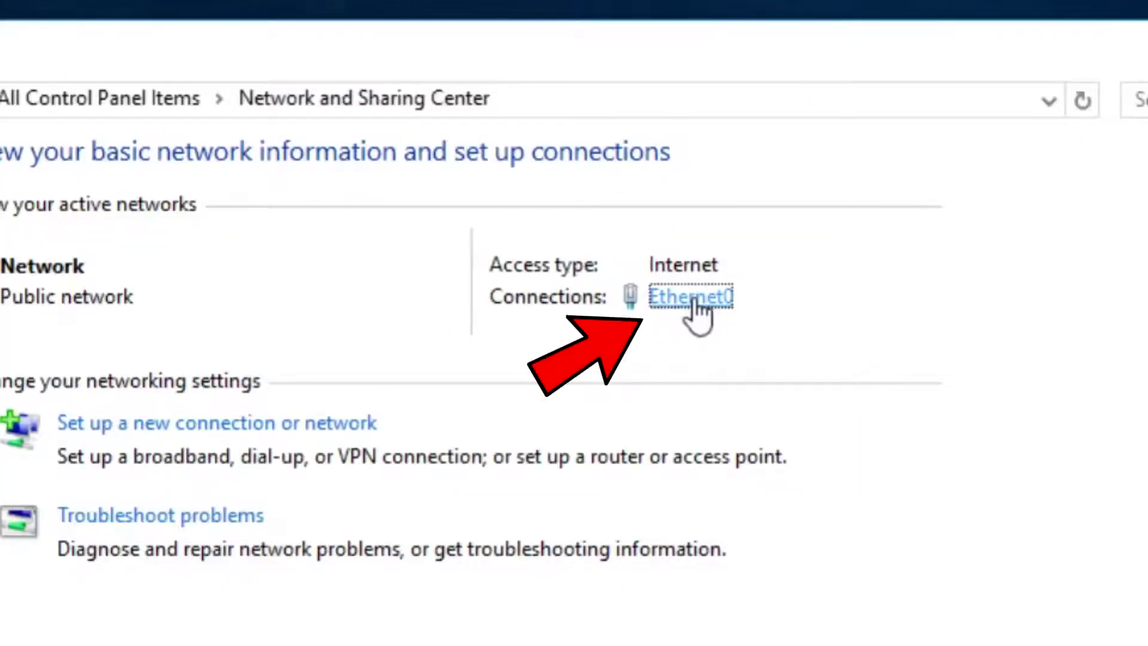
click(687, 299)
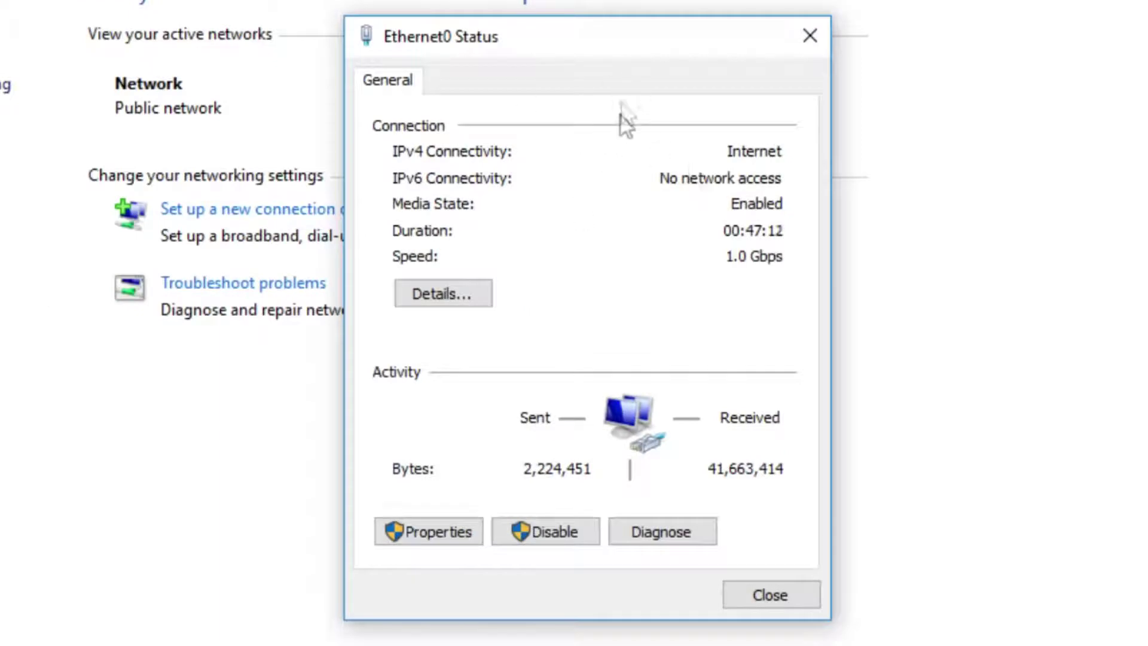
click(428, 534)
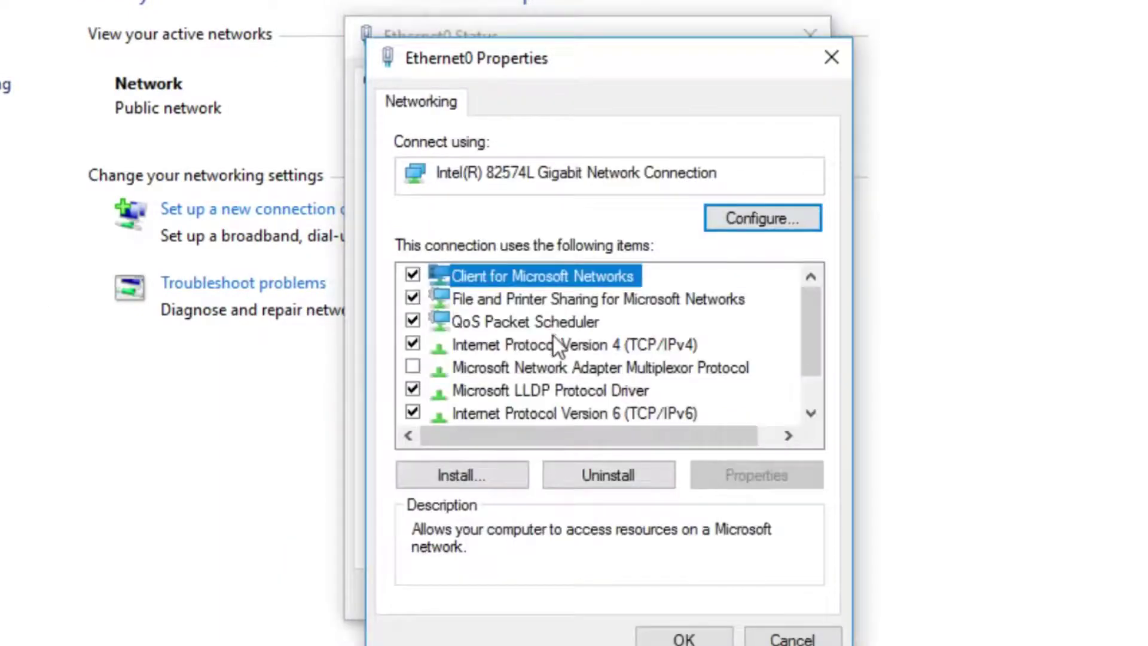
scroll(554, 340, down, 1)
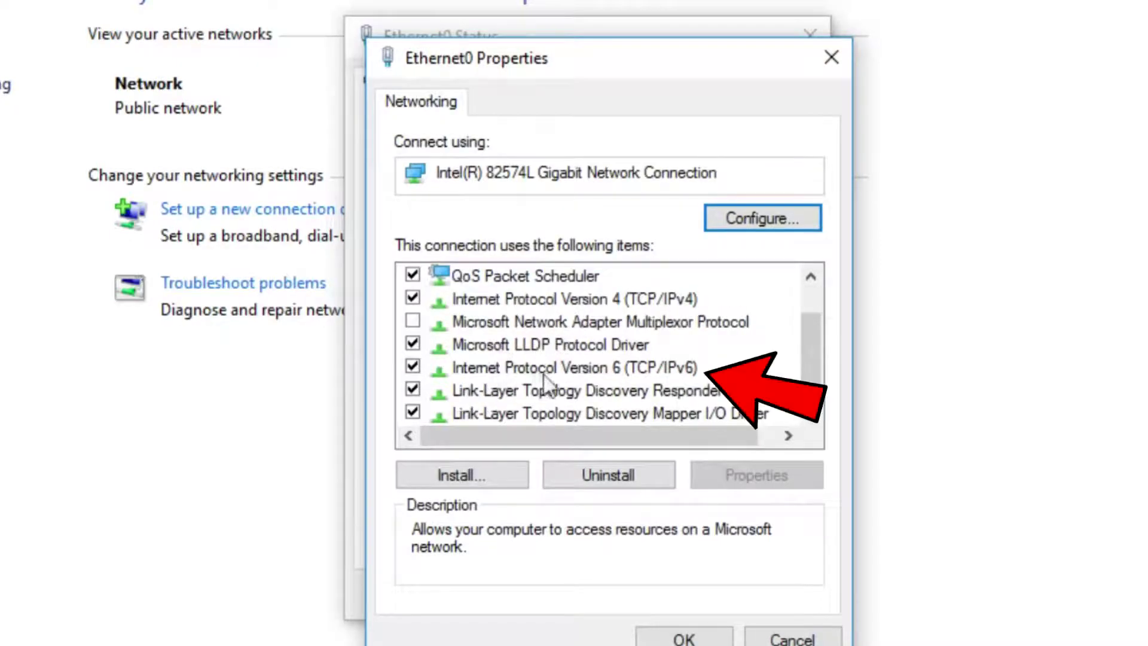
click(412, 366)
click(688, 637)
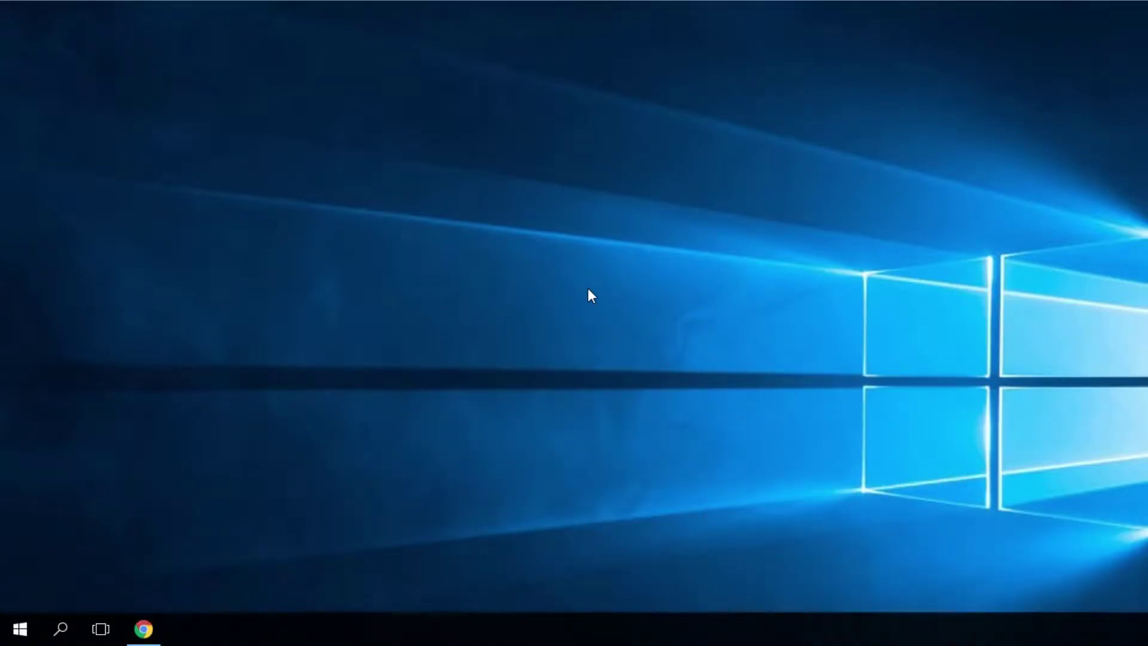
key(super+q)
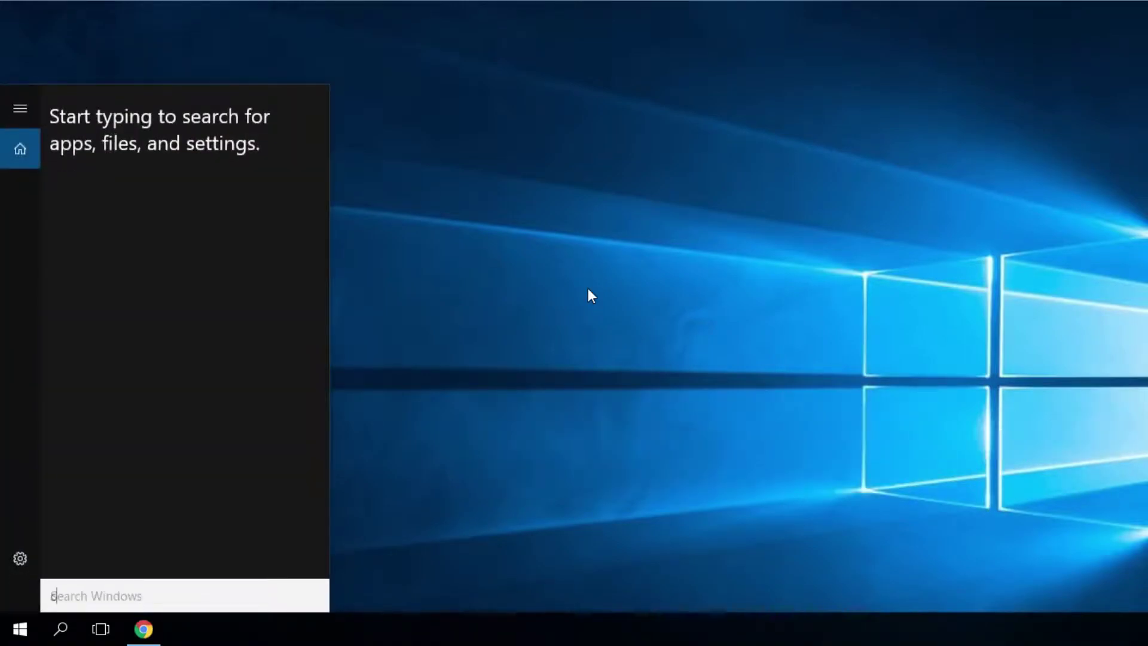
text(contr)
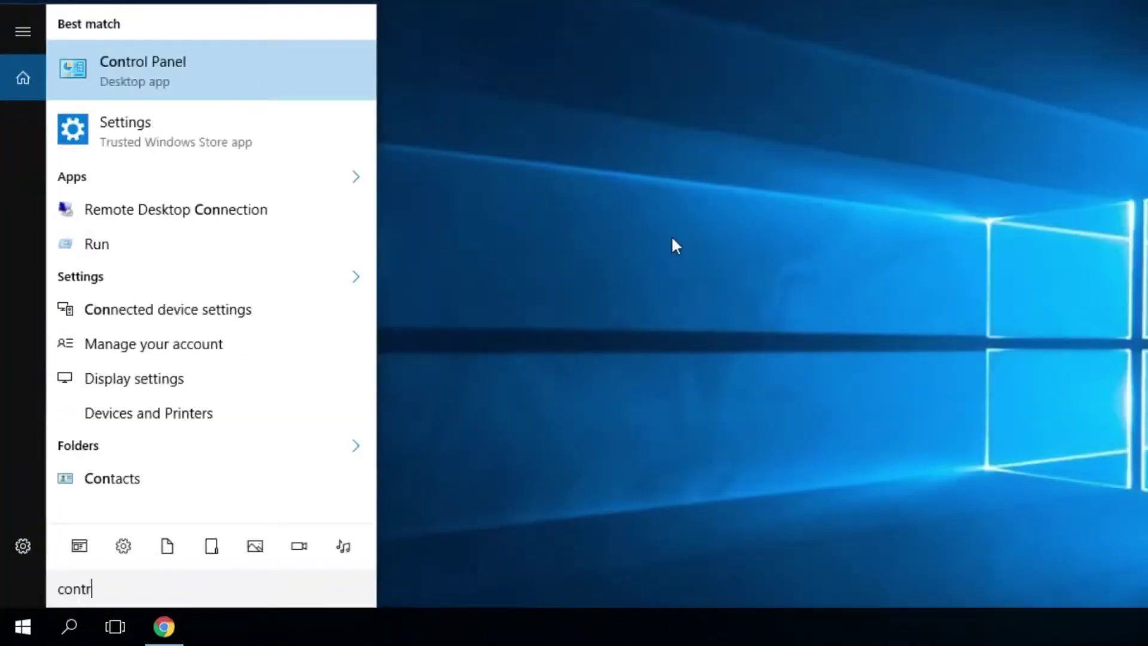
text(ol)
key(Return)
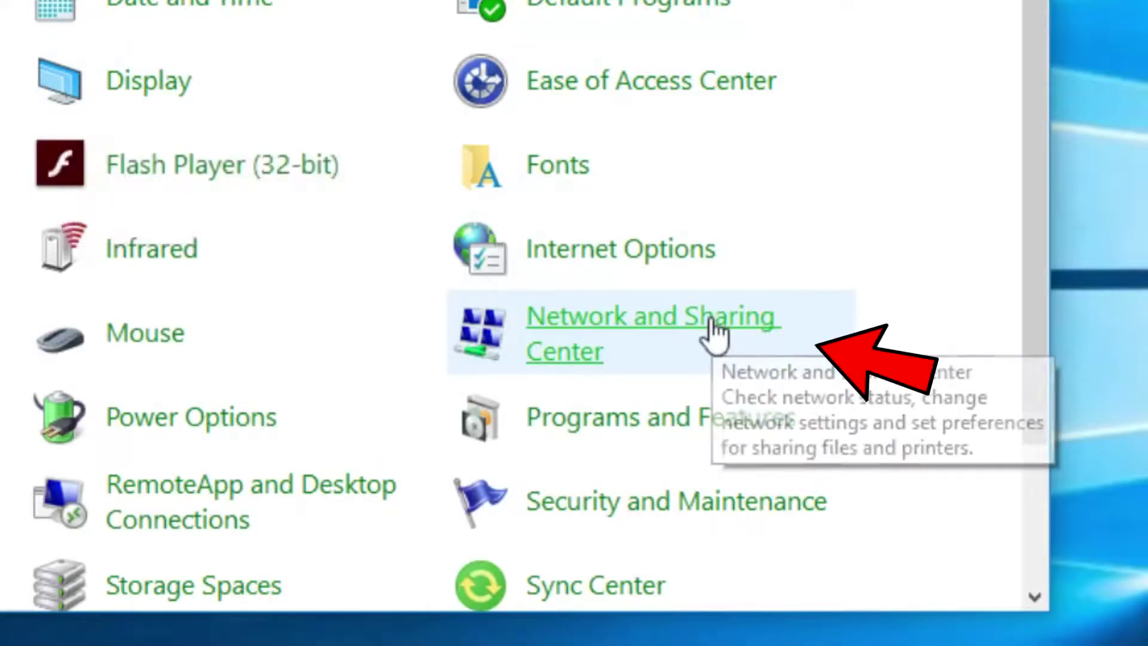
click(713, 321)
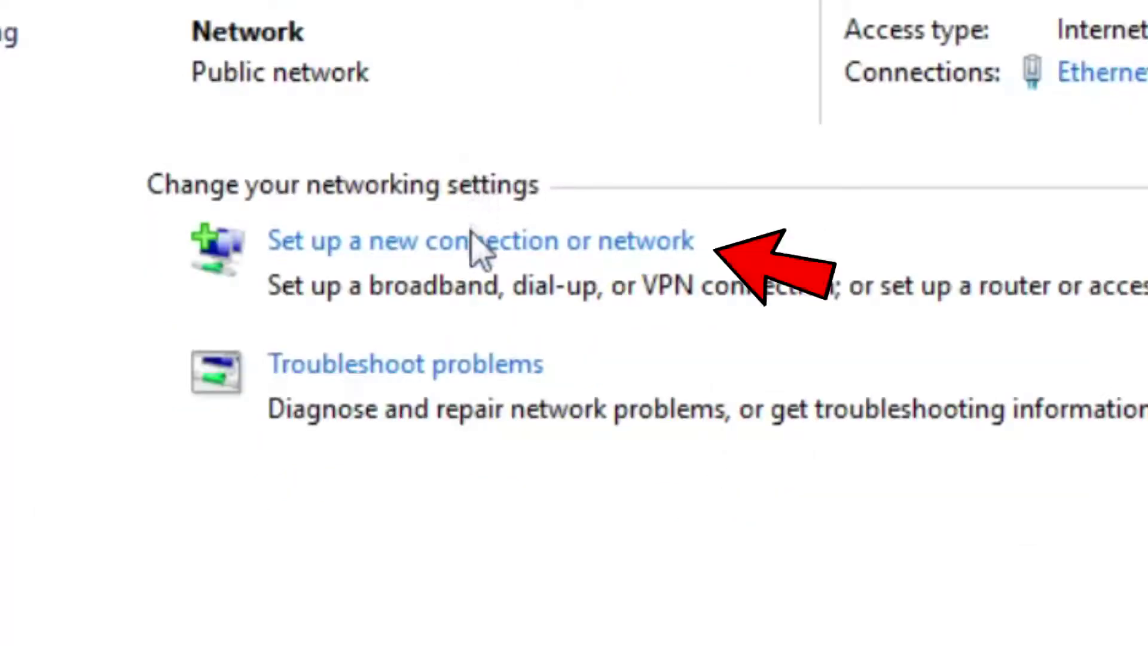
click(471, 250)
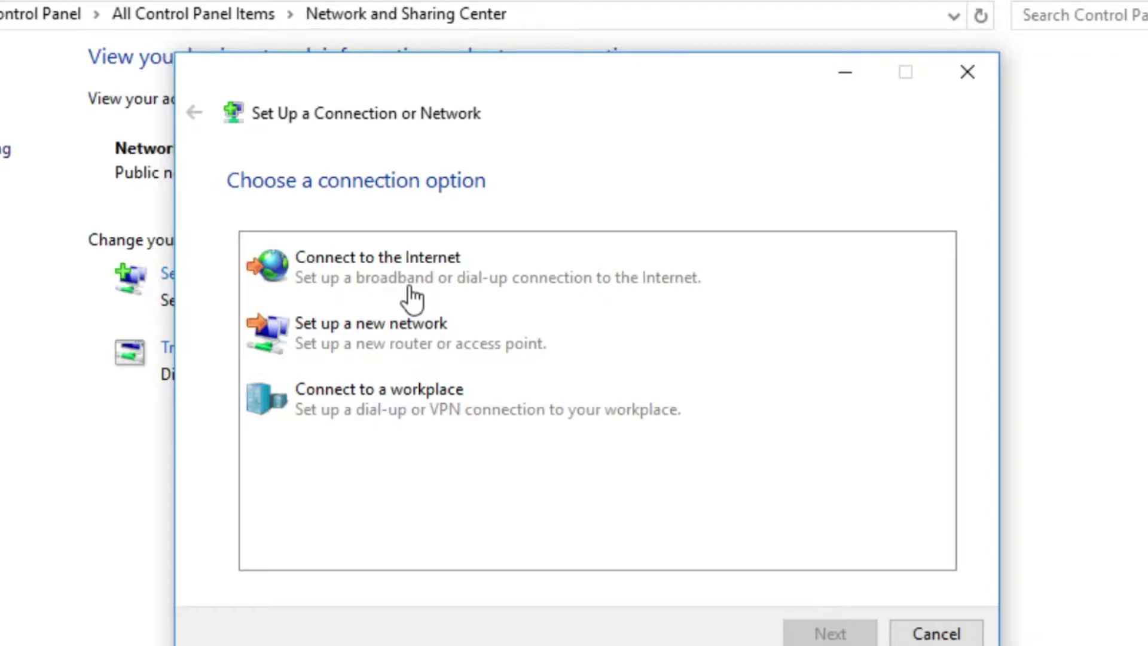
click(954, 70)
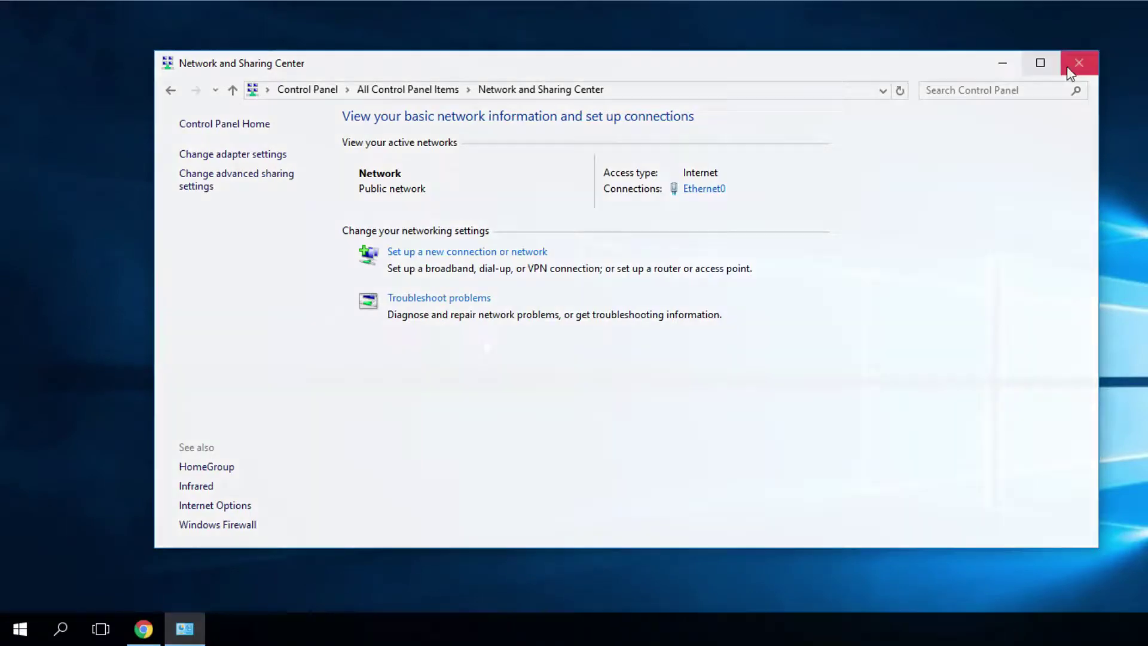
click(1076, 64)
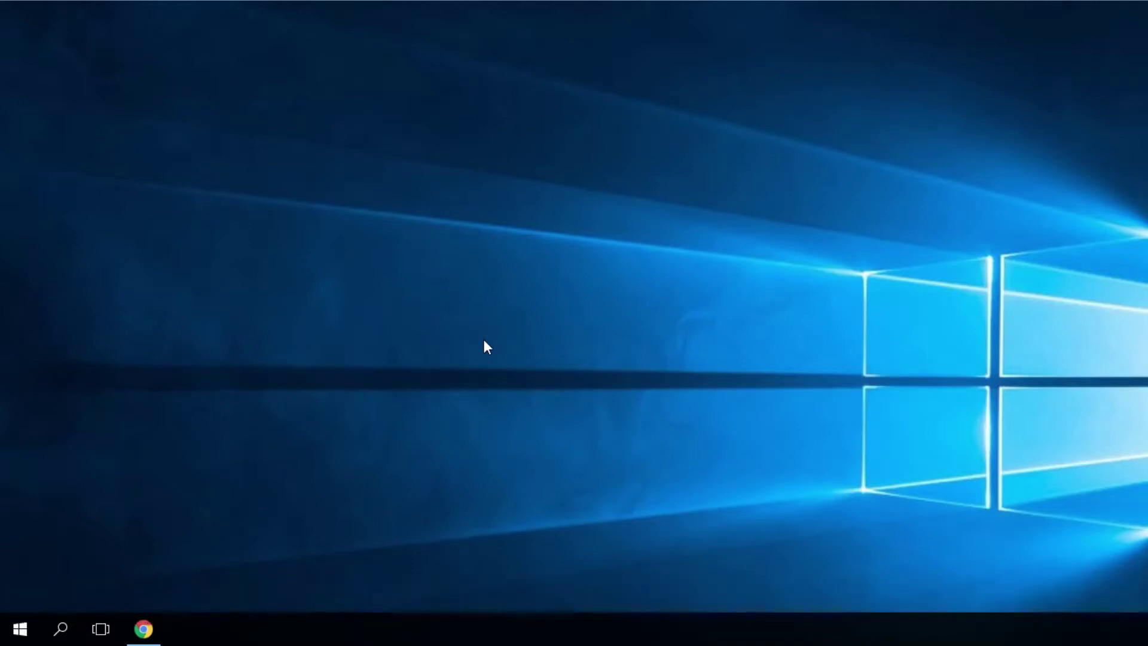
Disable the Ethernet0 adapter in the Network Connections window.
key(super+x)
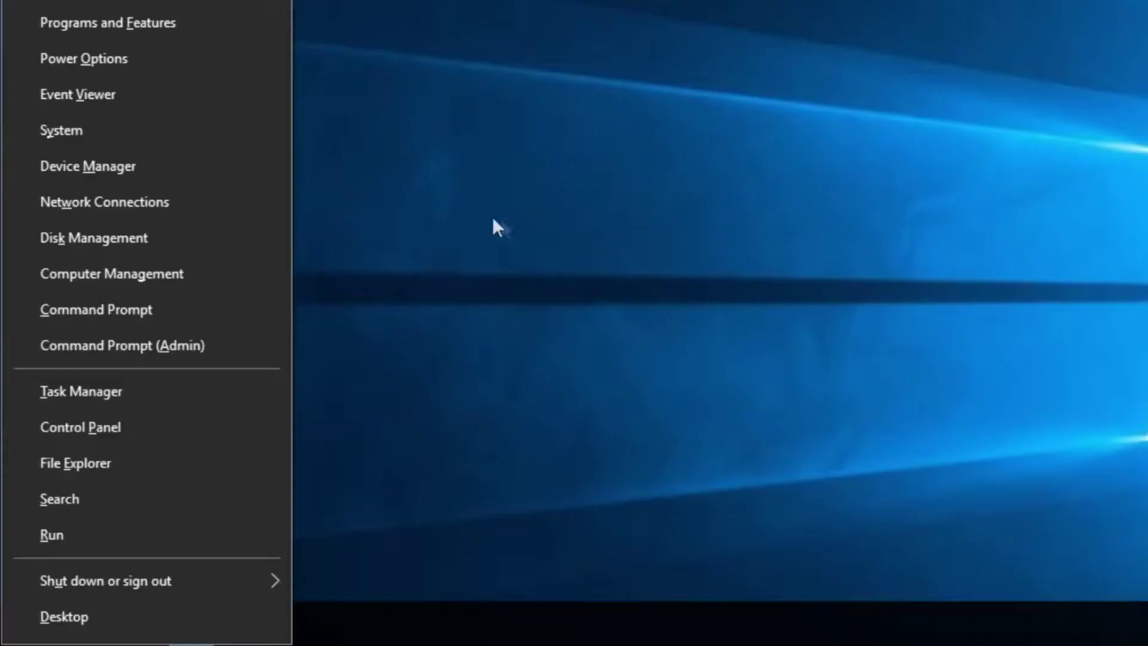
click(238, 204)
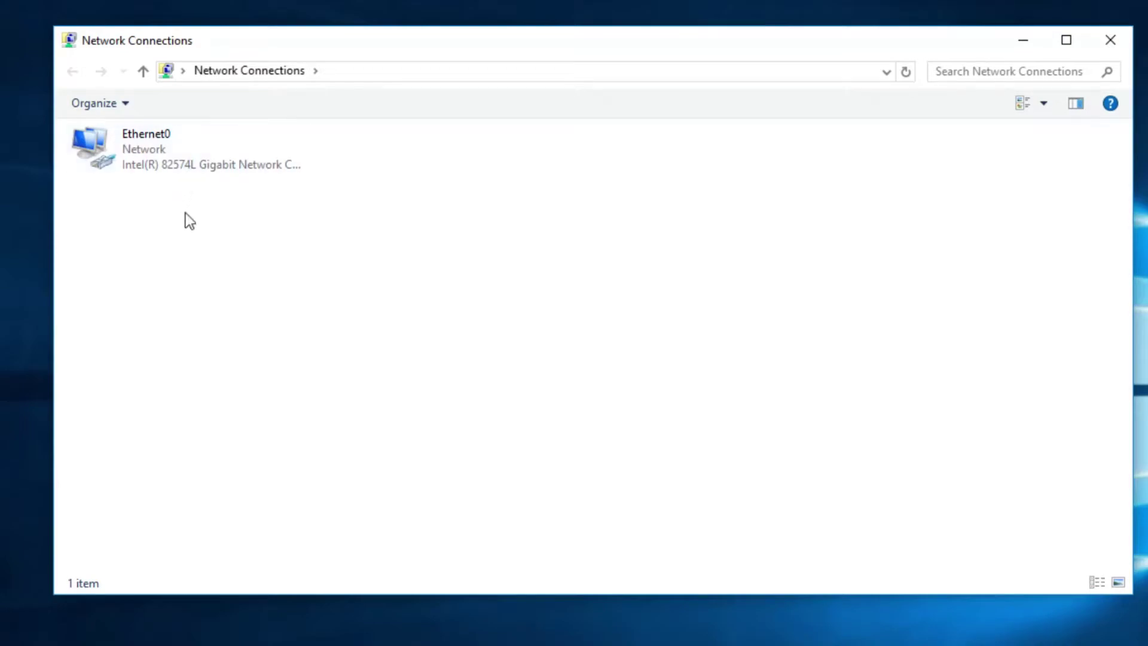
click(169, 157)
right_click(170, 156)
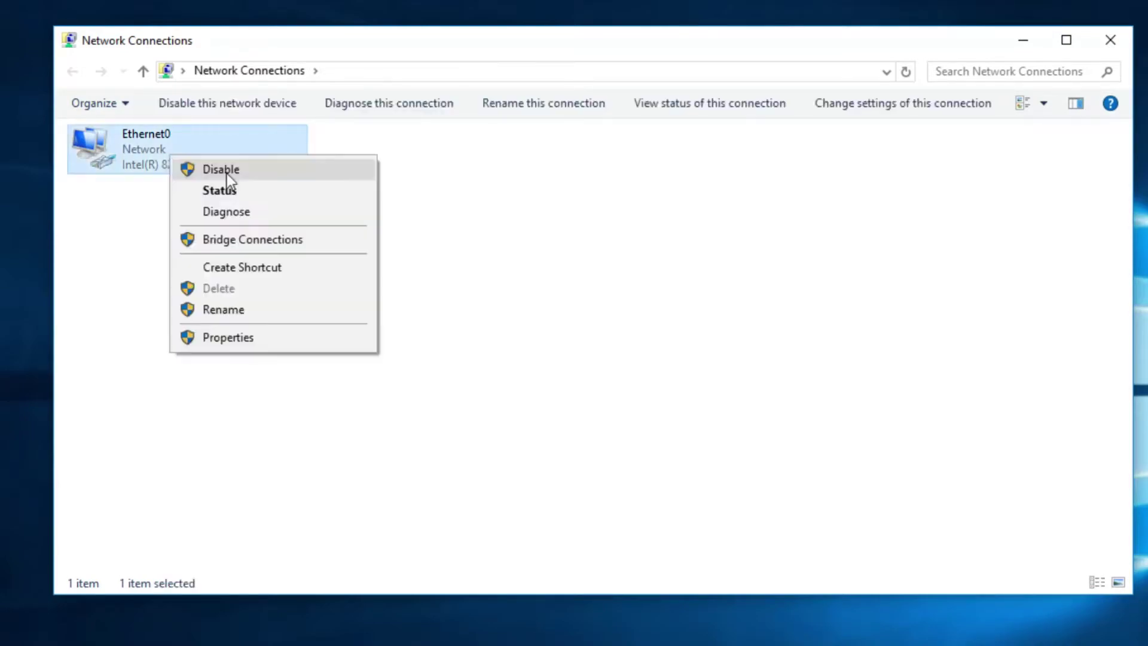
click(467, 176)
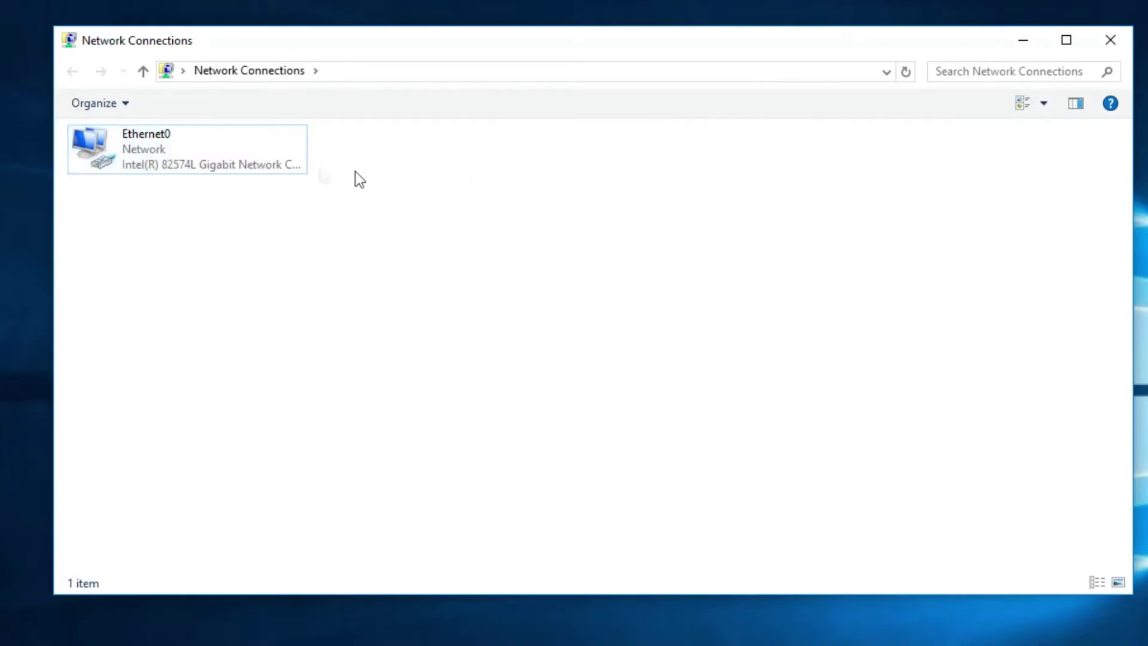
right_click(231, 157)
click(345, 144)
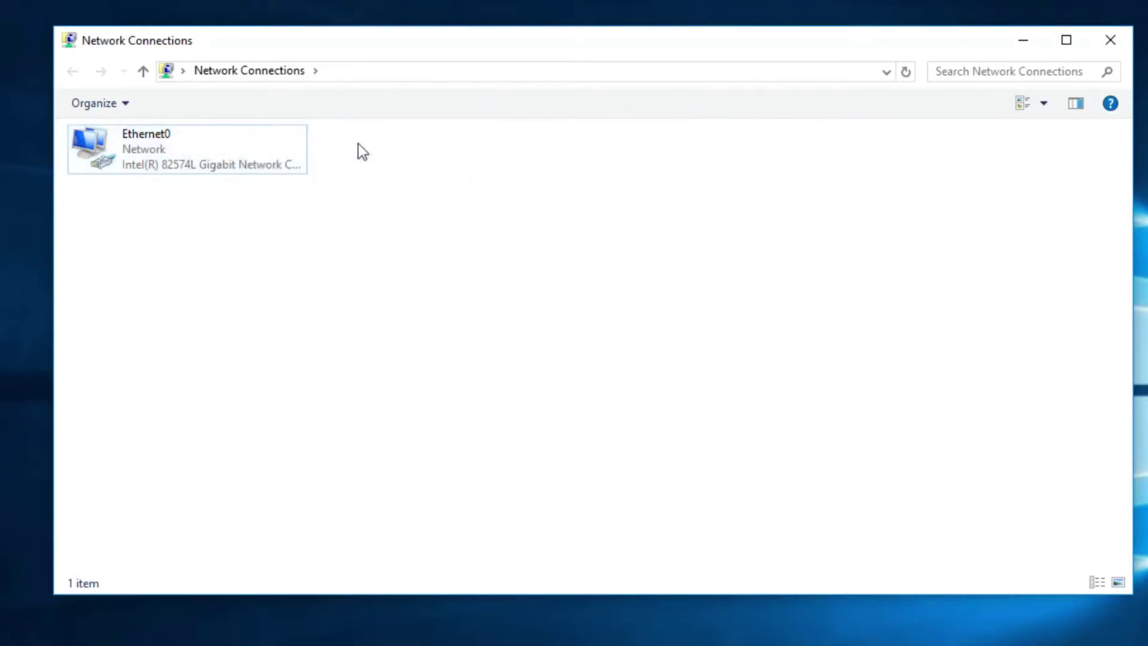